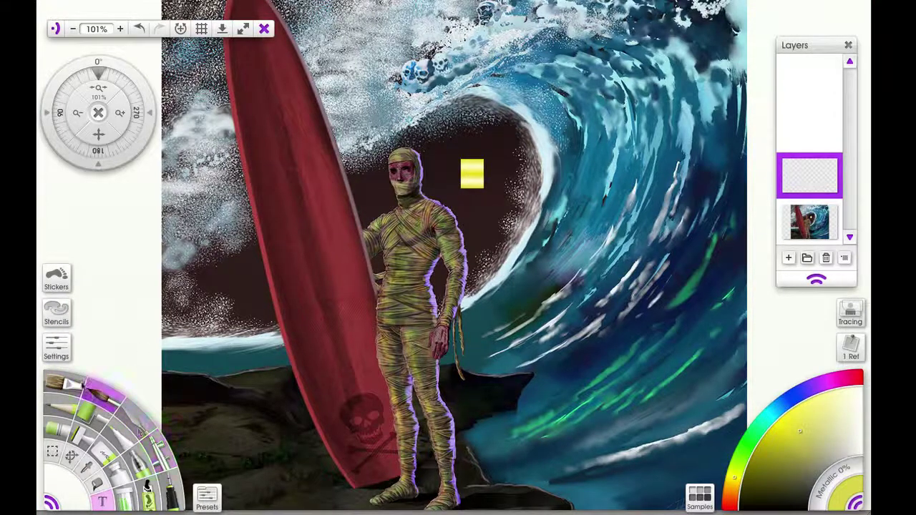
- Open the Text tool's settings, shift them over the canvas, and bring up the font selection
{"action": "left_click", "coordinate": [56, 349]}
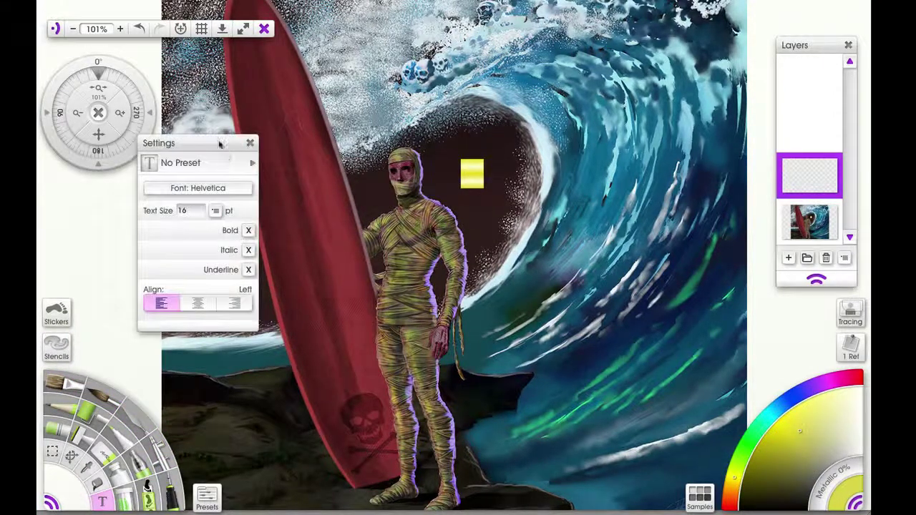
{"action": "left_click_drag", "start_coordinate": [219, 143], "coordinate": [361, 70]}
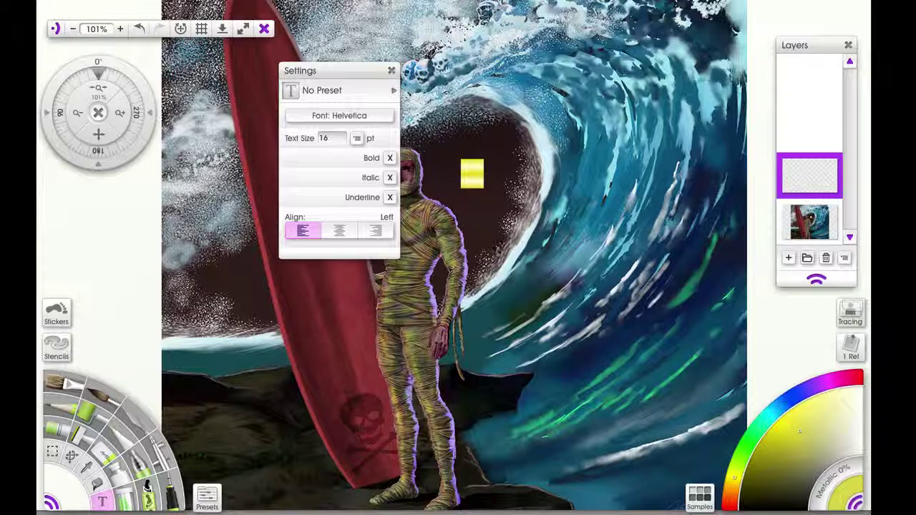
{"action": "left_click", "coordinate": [389, 119]}
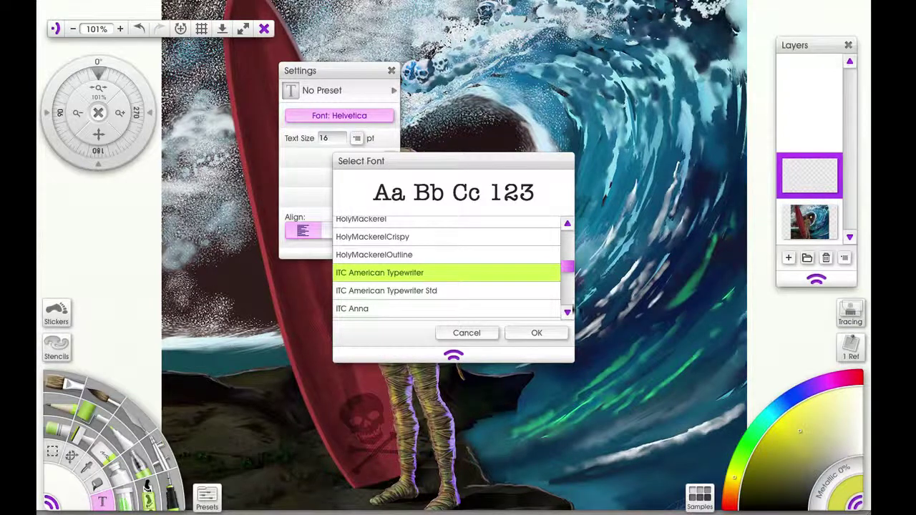
- Browse the font list and preview ITC Cheltenham Std and ITC Cheltenham Handtooled Std
{"action": "left_click", "coordinate": [567, 313]}
{"action": "left_click", "coordinate": [567, 313]}
{"action": "left_click", "coordinate": [567, 313]}
{"action": "left_click", "coordinate": [567, 313]}
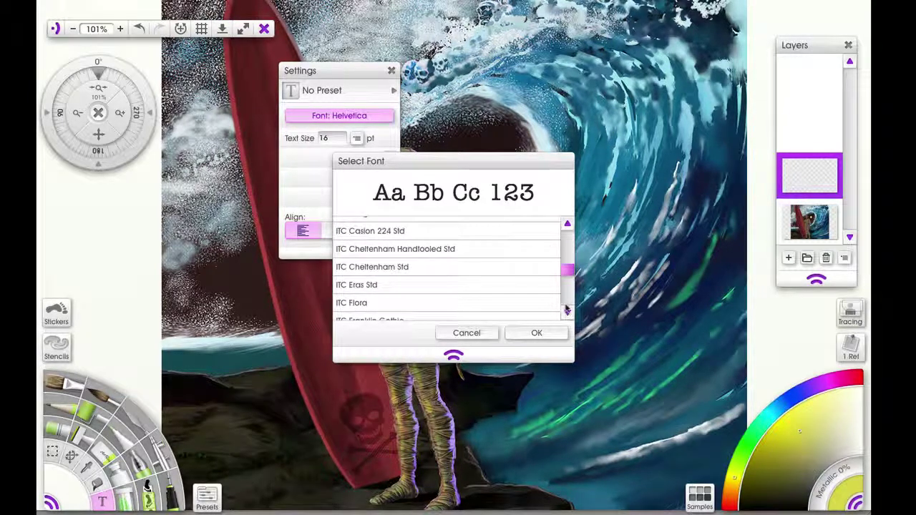
{"action": "left_click", "coordinate": [411, 265]}
{"action": "left_click", "coordinate": [422, 249]}
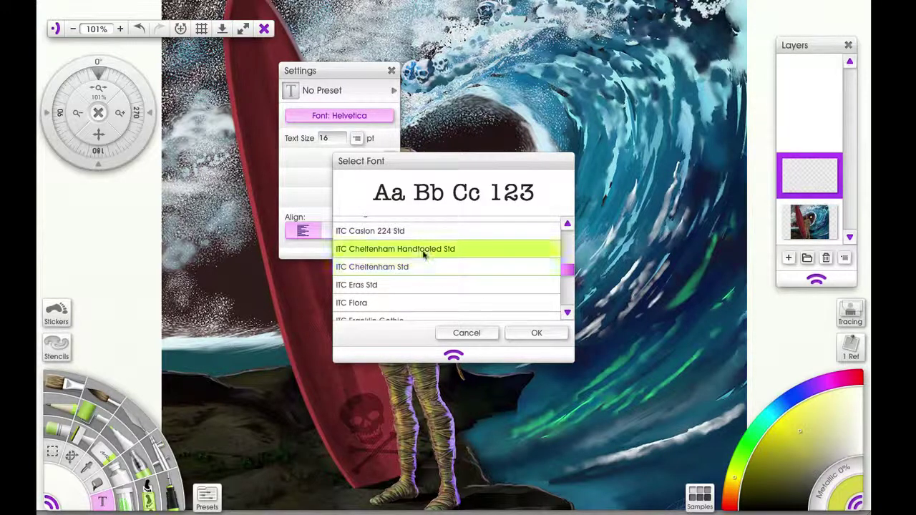
{"action": "key", "text": "Down"}
{"action": "key", "text": "Down"}
{"action": "key", "text": "Down"}
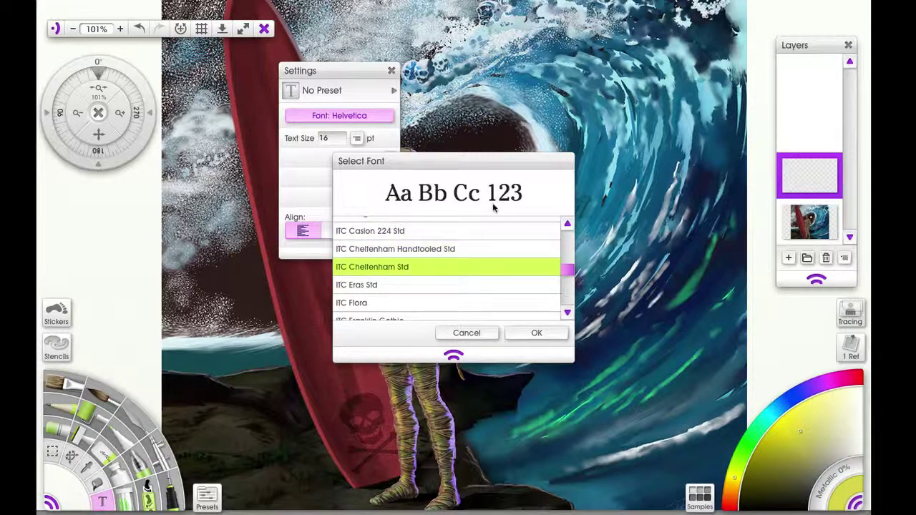
{"action": "key", "text": "Up"}
{"action": "key", "text": "Up"}
{"action": "key", "text": "Up"}
{"action": "key", "text": "Up"}
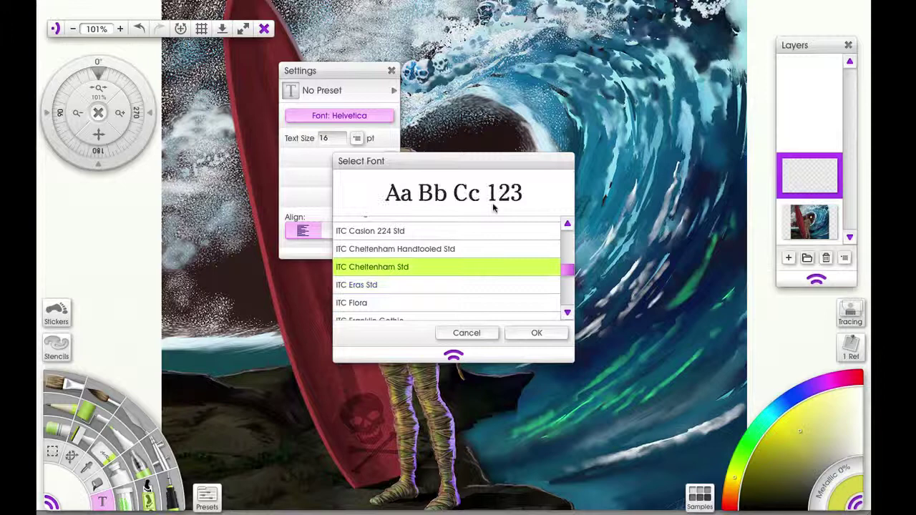
{"action": "key", "text": "Down"}
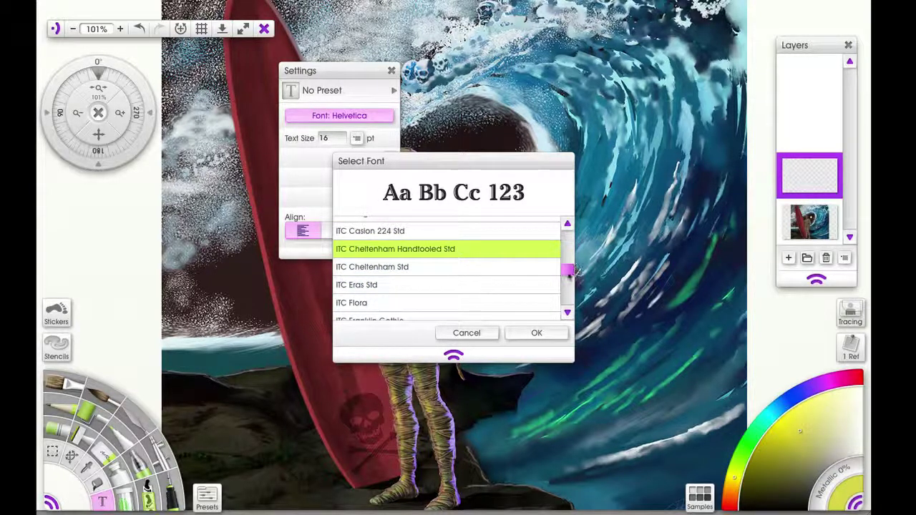
- Set the text font to Impact
{"action": "left_click_drag", "start_coordinate": [566, 272], "coordinate": [575, 216]}
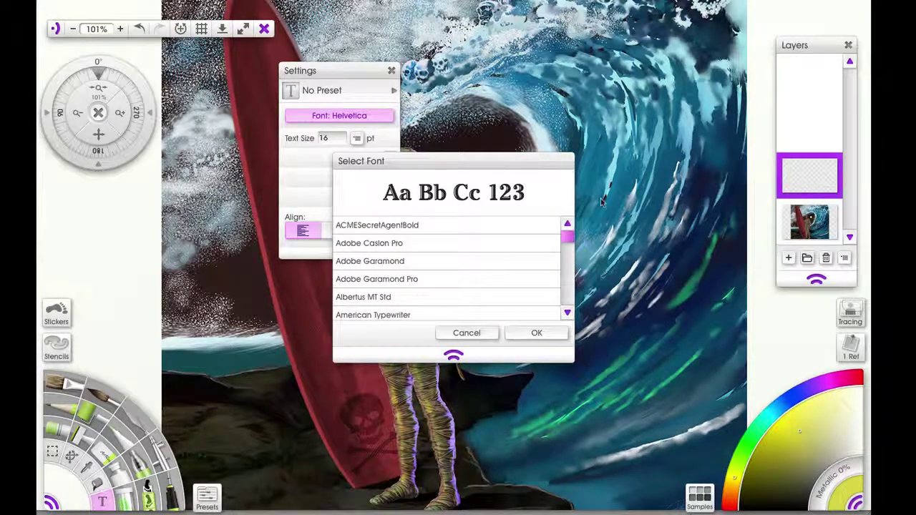
{"action": "left_click", "coordinate": [352, 262]}
{"action": "scroll", "coordinate": [478, 307], "scroll_direction": "down", "scroll_amount": 10}
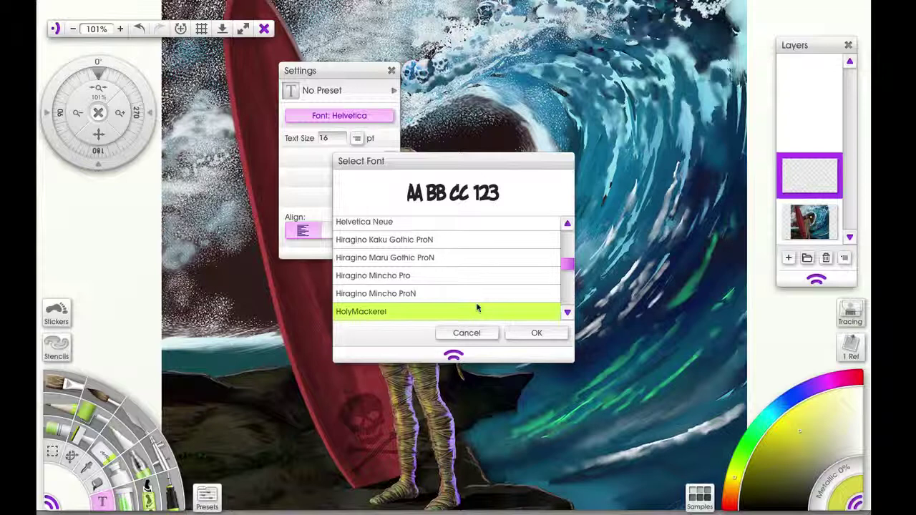
{"action": "scroll", "coordinate": [478, 308], "scroll_direction": "down", "scroll_amount": 5}
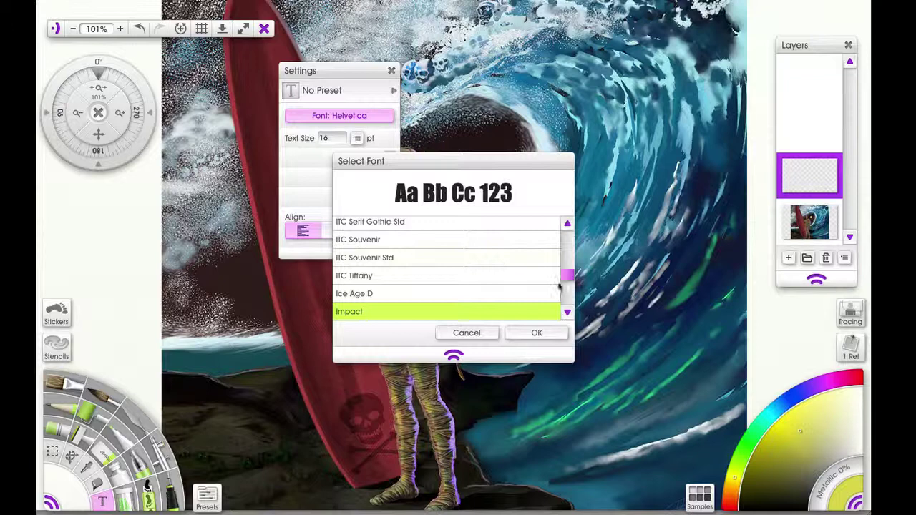
{"action": "left_click", "coordinate": [537, 333]}
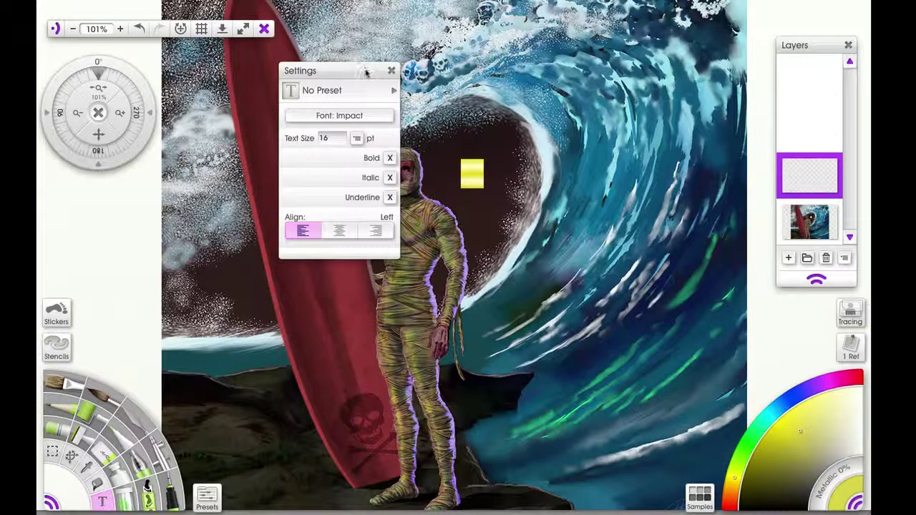
- Move the text settings clear of the mummy and start a text reading "Cha" on the wave
{"action": "left_click_drag", "start_coordinate": [362, 73], "coordinate": [242, 136]}
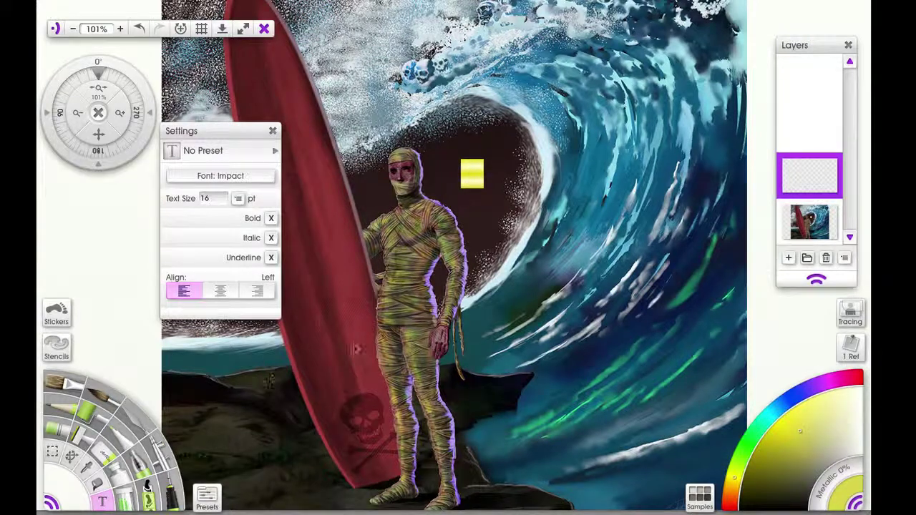
{"action": "left_click", "coordinate": [560, 229]}
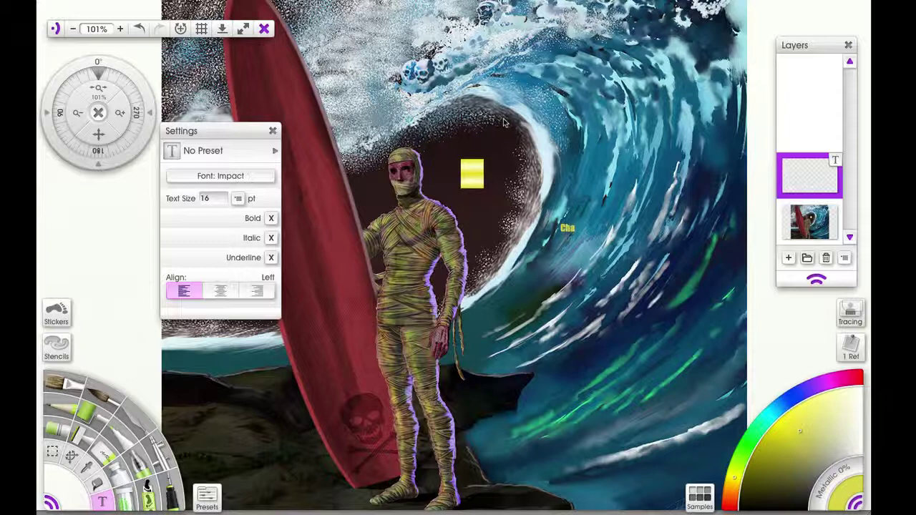
{"action": "left_click", "coordinate": [714, 229]}
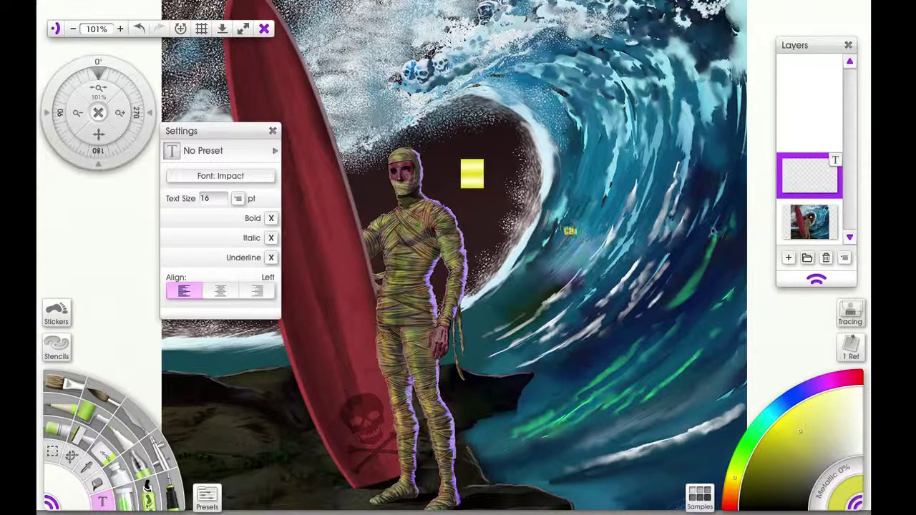
- Set the size of the "Cha" text to 72 pt
{"action": "double_click", "coordinate": [572, 232]}
{"action": "left_click", "coordinate": [237, 199]}
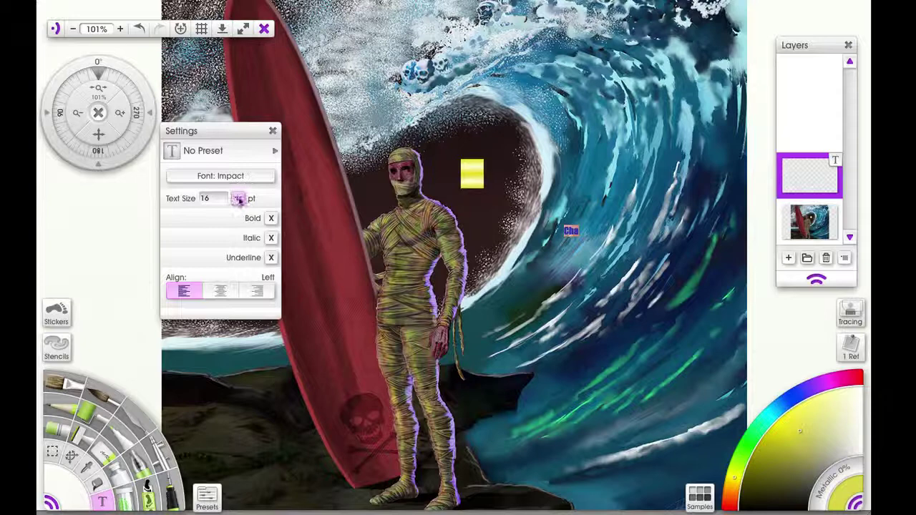
{"action": "left_click", "coordinate": [255, 358]}
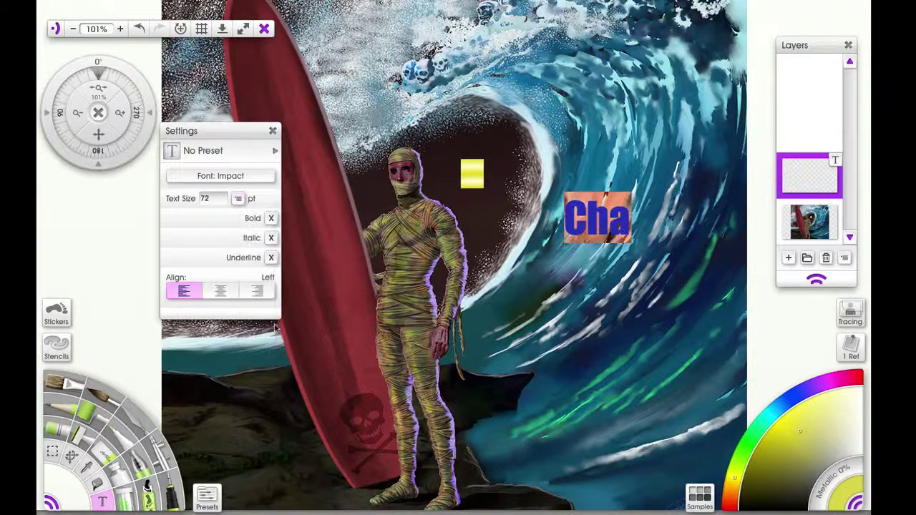
- Continue the text so it reads "Change", "text on", "slected" and "layer" on four lines
{"action": "left_click", "coordinate": [630, 226]}
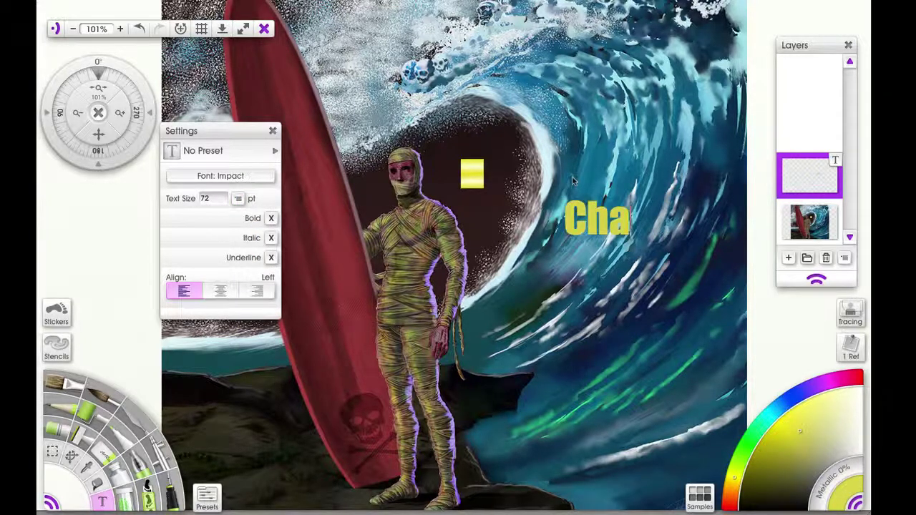
{"action": "type", "text": "nge"}
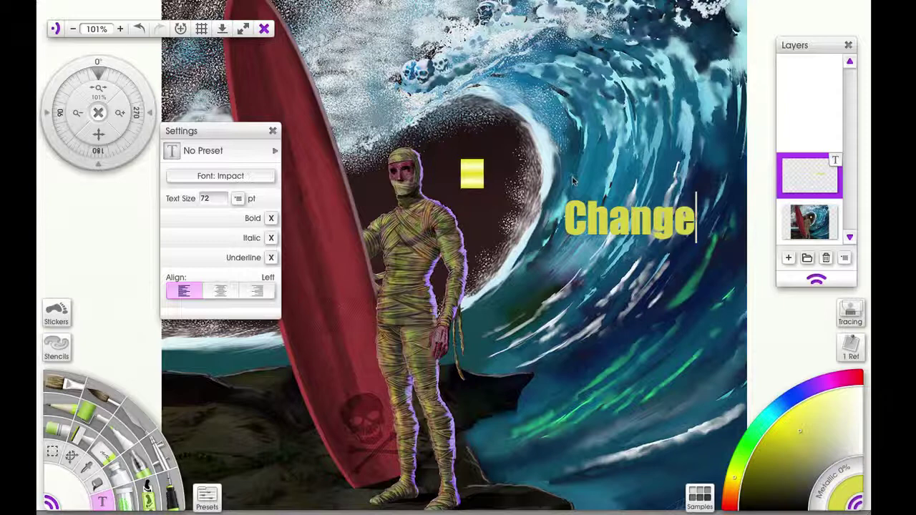
{"action": "key", "text": "Return"}
{"action": "type", "text": "text"}
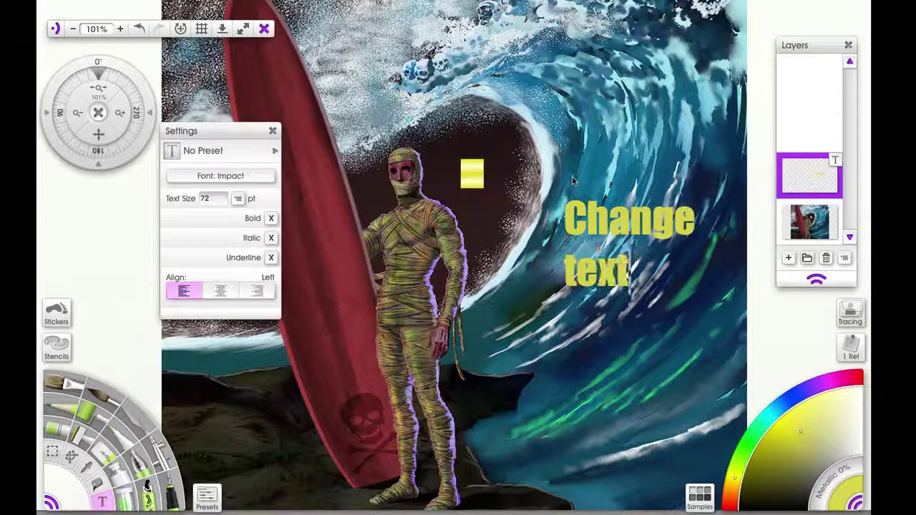
{"action": "type", "text": " ob"}
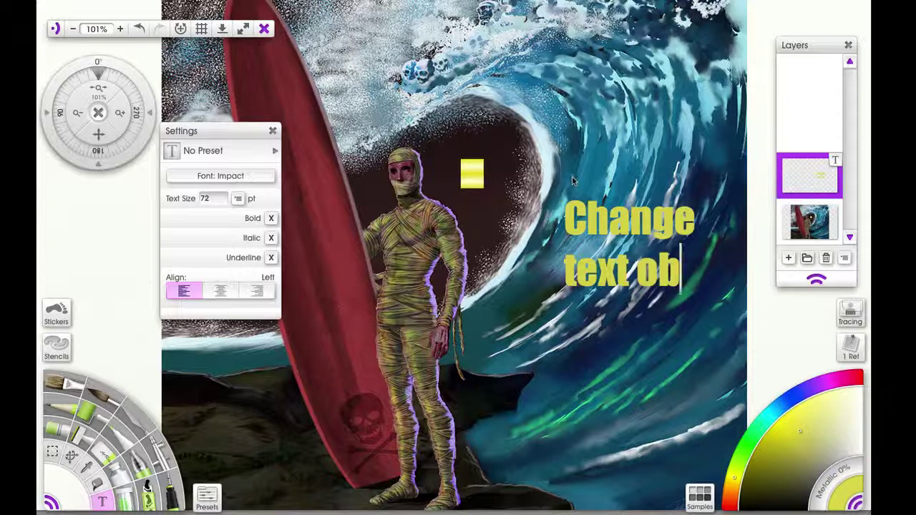
{"action": "key", "text": "BackSpace"}
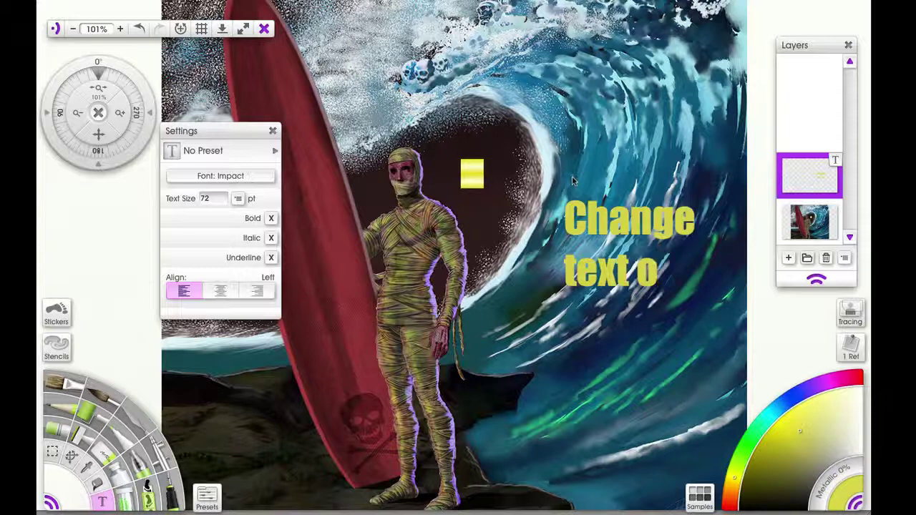
{"action": "type", "text": "n"}
{"action": "key", "text": "Return"}
{"action": "type", "text": "slected"}
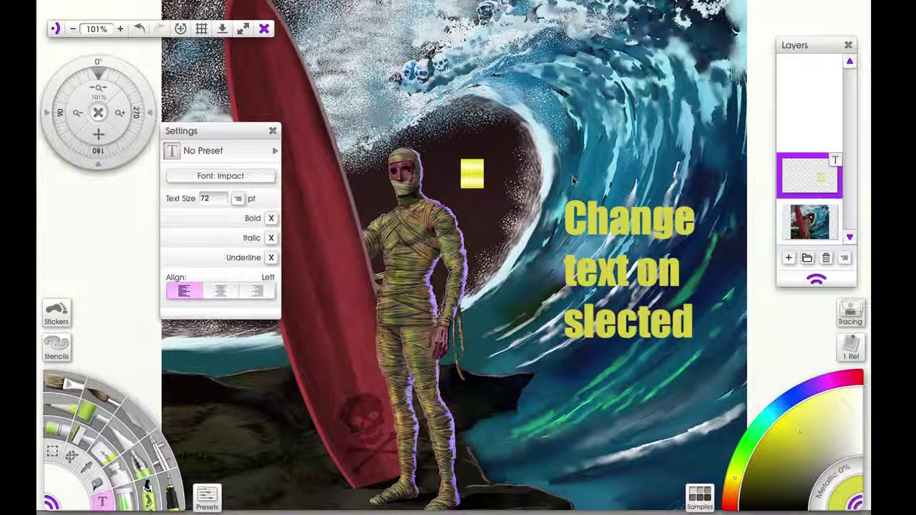
{"action": "key", "text": "Return"}
{"action": "type", "text": "layer"}
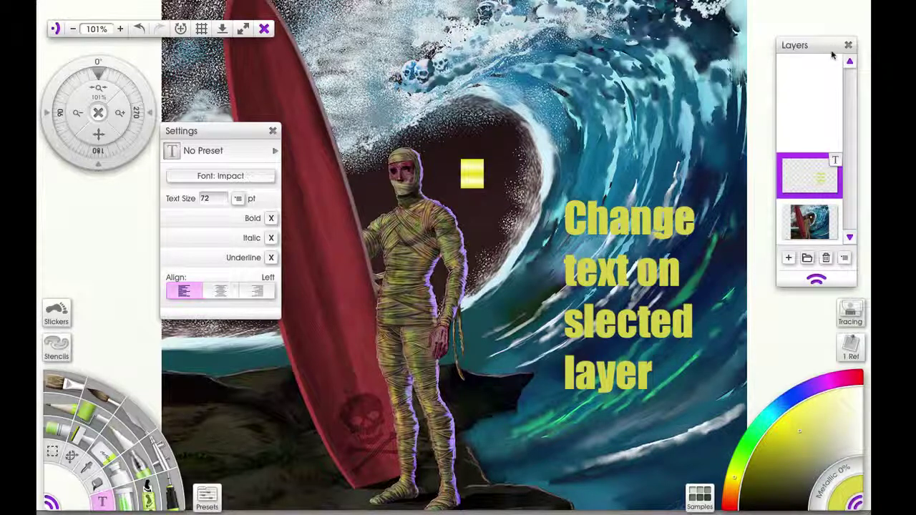
{"action": "type", "text": " without"}
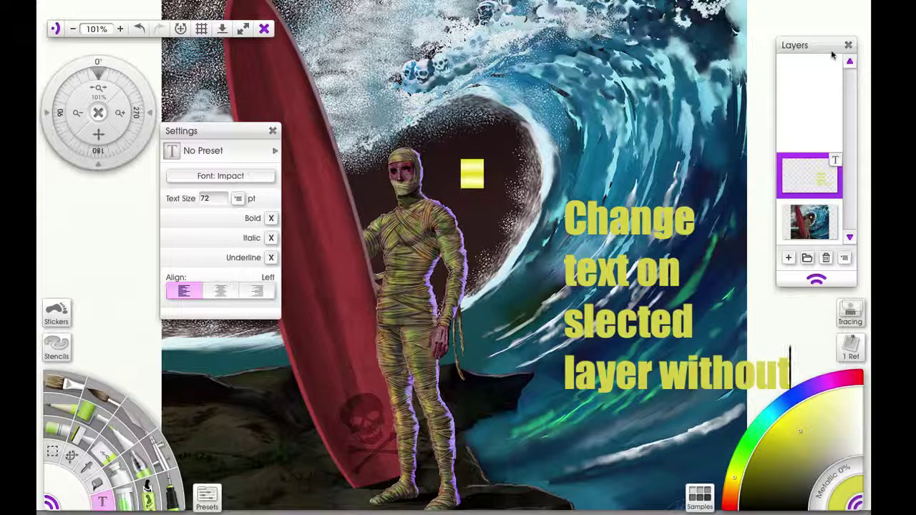
- Add the word "without" after "layer" and break it onto its own line
{"action": "key", "text": "Left"}
{"action": "key", "text": "Left"}
{"action": "key", "text": "Left"}
{"action": "key", "text": "Left"}
{"action": "key", "text": "Left"}
{"action": "key", "text": "Left"}
{"action": "key", "text": "Left"}
{"action": "key", "text": "Return"}
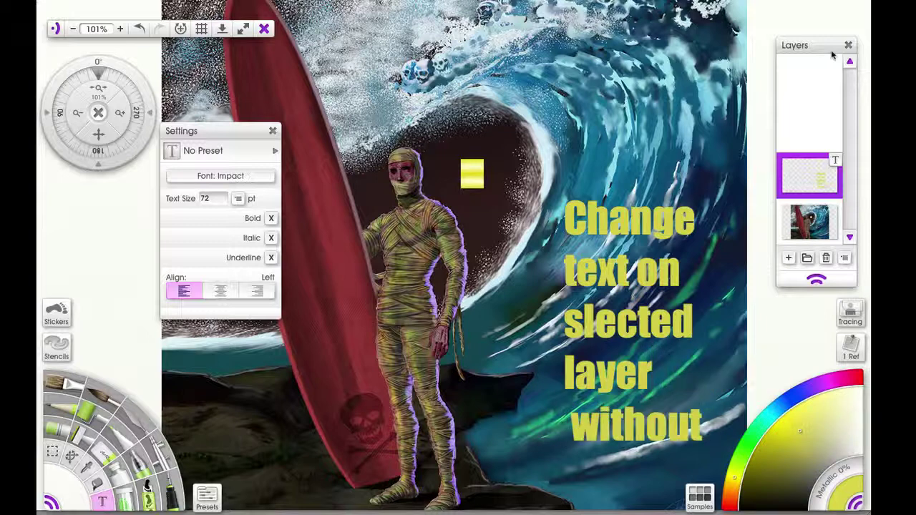
- Move the text block up to the upper part of the wave, keeping its layer open for editing
{"action": "key", "text": "Right"}
{"action": "key", "text": "Right"}
{"action": "key", "text": "Right"}
{"action": "key", "text": "Right"}
{"action": "key", "text": "Right"}
{"action": "key", "text": "Right"}
{"action": "key", "text": "Right"}
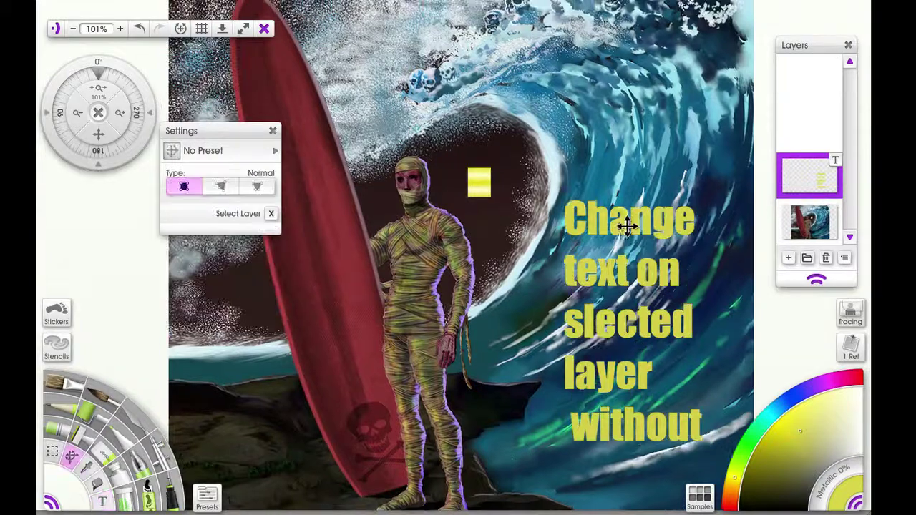
{"action": "left_click_drag", "start_coordinate": [626, 223], "coordinate": [633, 98]}
{"action": "mouse_move", "coordinate": [824, 235]}
{"action": "left_click", "coordinate": [835, 160]}
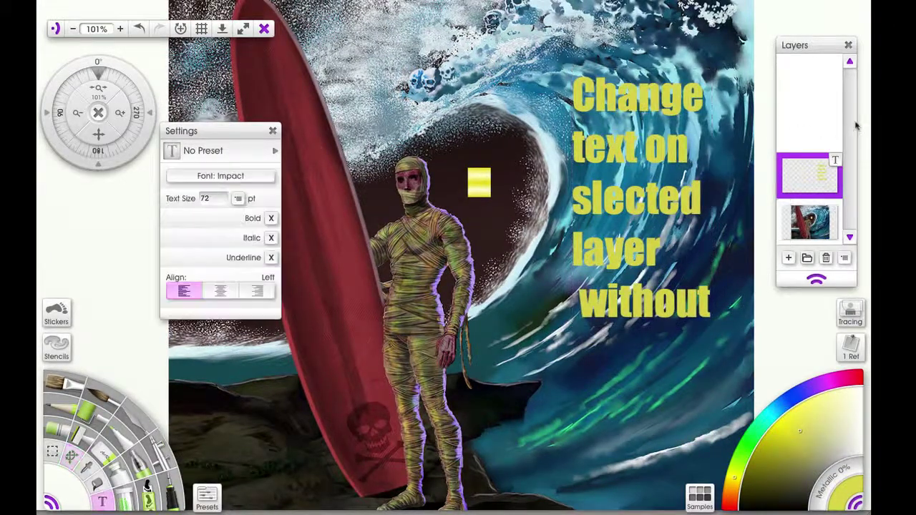
- Add the word "selecting" after "without" and break it onto its own line
{"action": "type", "text": "selecting"}
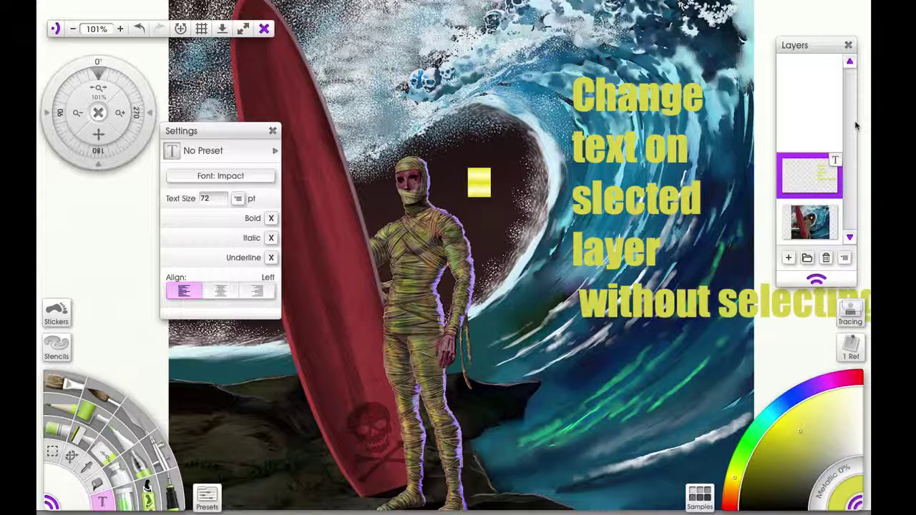
{"action": "key", "text": "Left"}
{"action": "key", "text": "Left"}
{"action": "key", "text": "Left"}
{"action": "key", "text": "Left"}
{"action": "key", "text": "Left"}
{"action": "key", "text": "Left"}
{"action": "key", "text": "Left"}
{"action": "key", "text": "Left"}
{"action": "key", "text": "Left"}
{"action": "key", "text": "Return"}
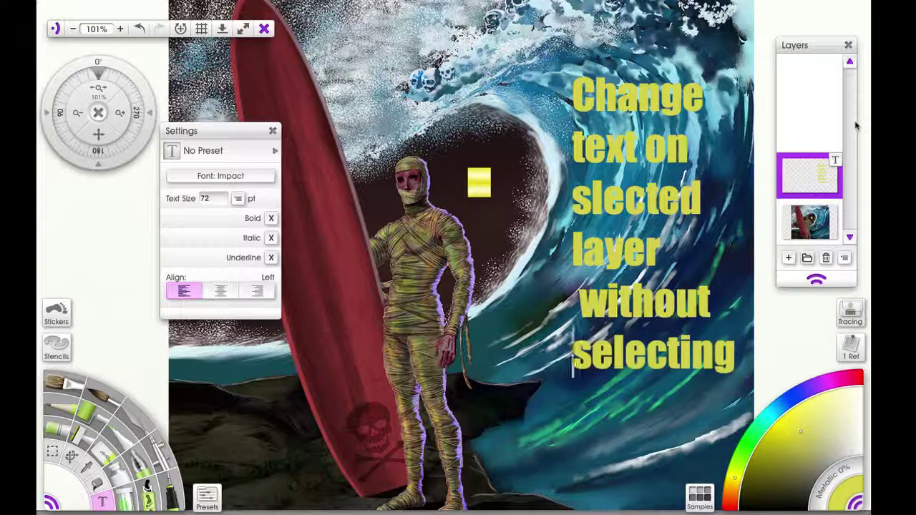
- Add a final line reading "the text." below "selecting"
{"action": "key", "text": "Right"}
{"action": "key", "text": "Right"}
{"action": "key", "text": "Right"}
{"action": "key", "text": "Right"}
{"action": "key", "text": "Right"}
{"action": "key", "text": "Right"}
{"action": "key", "text": "Right"}
{"action": "key", "text": "Right"}
{"action": "key", "text": "Right"}
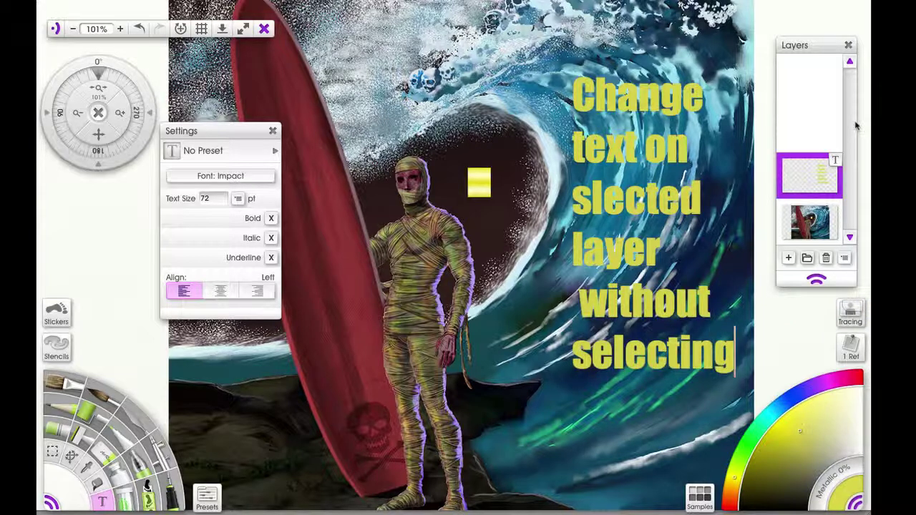
{"action": "key", "text": "Return"}
{"action": "type", "text": "th"}
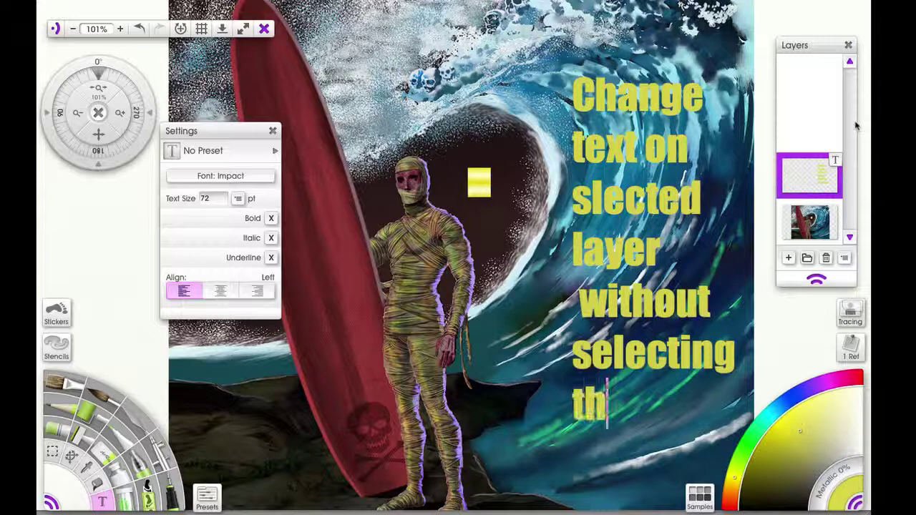
{"action": "type", "text": "e text"}
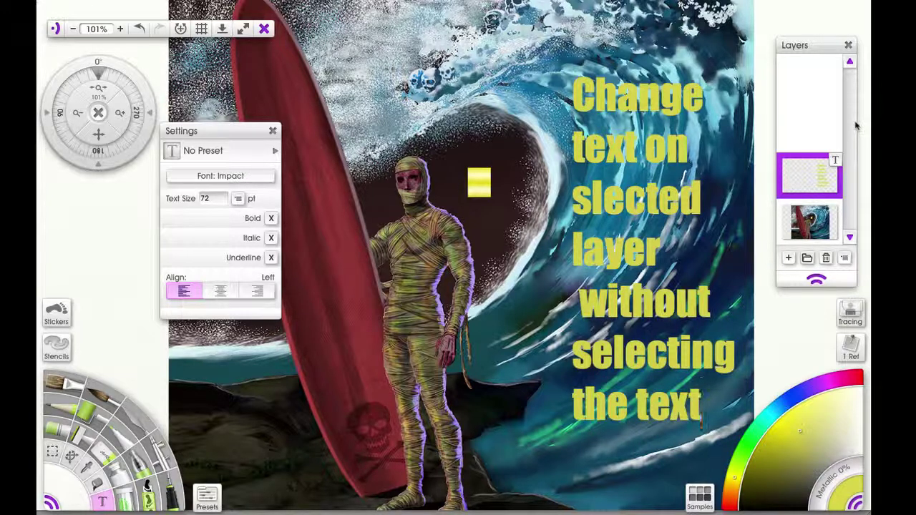
{"action": "type", "text": "."}
- Recolour the entire text block a very dark reddish brown, nudge it slightly to the right, and deselect it
{"action": "left_click_drag", "start_coordinate": [715, 405], "coordinate": [574, 98]}
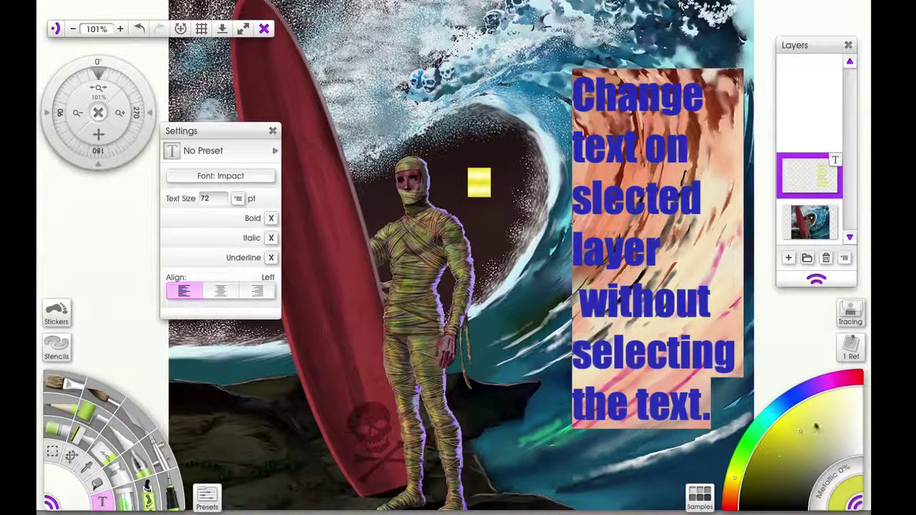
{"action": "left_click", "coordinate": [857, 381]}
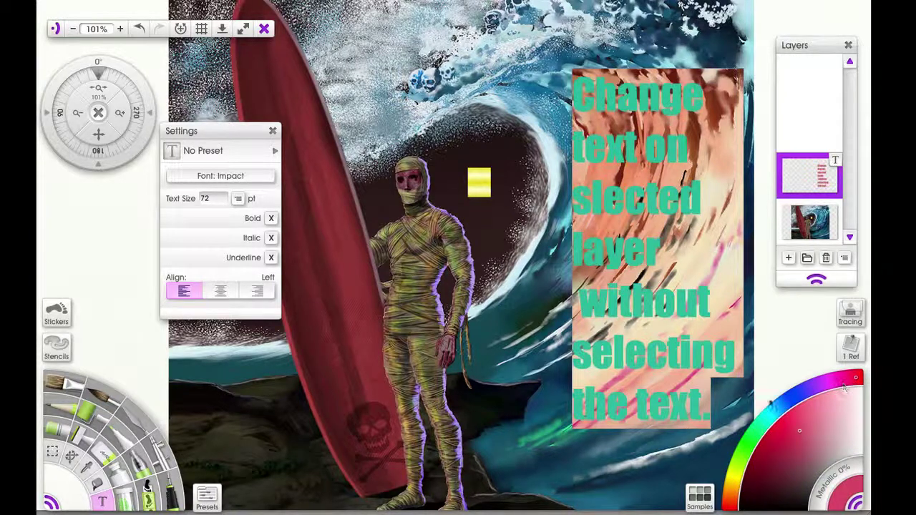
{"action": "left_click", "coordinate": [795, 489]}
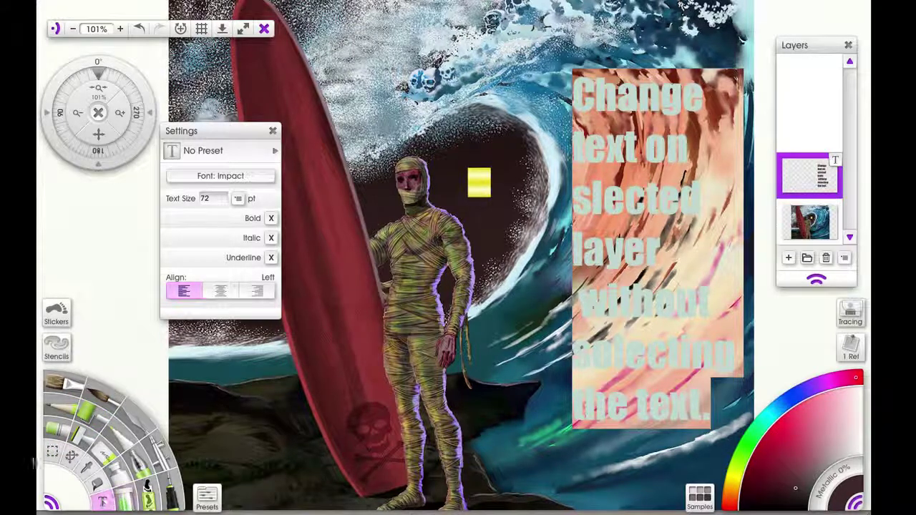
{"action": "left_click_drag", "start_coordinate": [516, 406], "coordinate": [520, 405]}
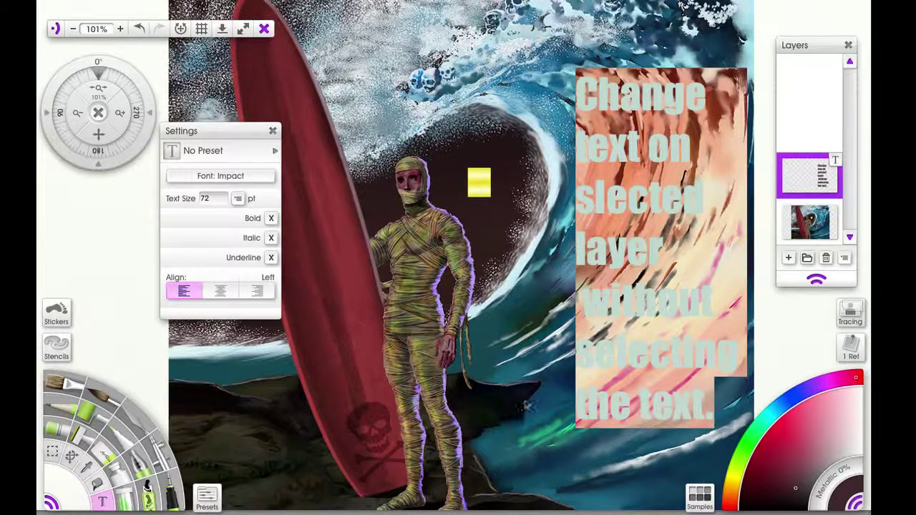
{"action": "left_click", "coordinate": [531, 406]}
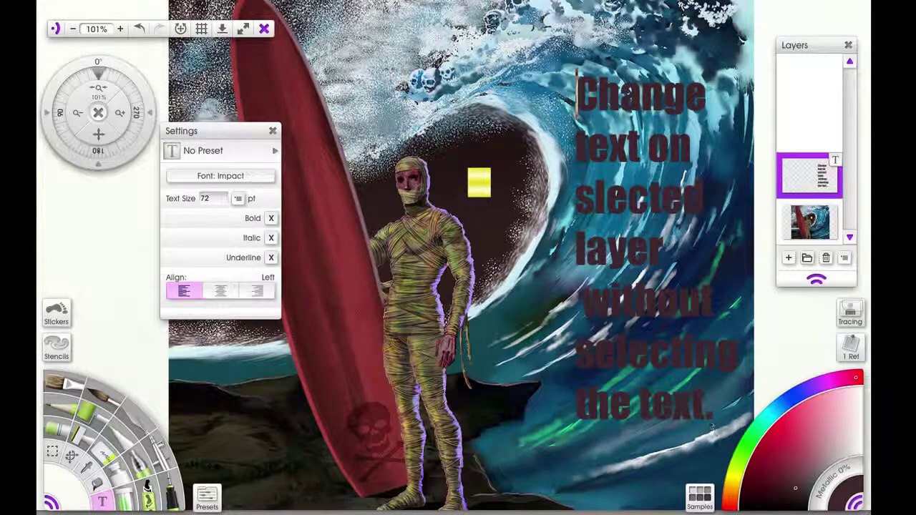
- Duplicate the dark text layer and recolour the upper copy a light lemon yellow
{"action": "left_click", "coordinate": [836, 192]}
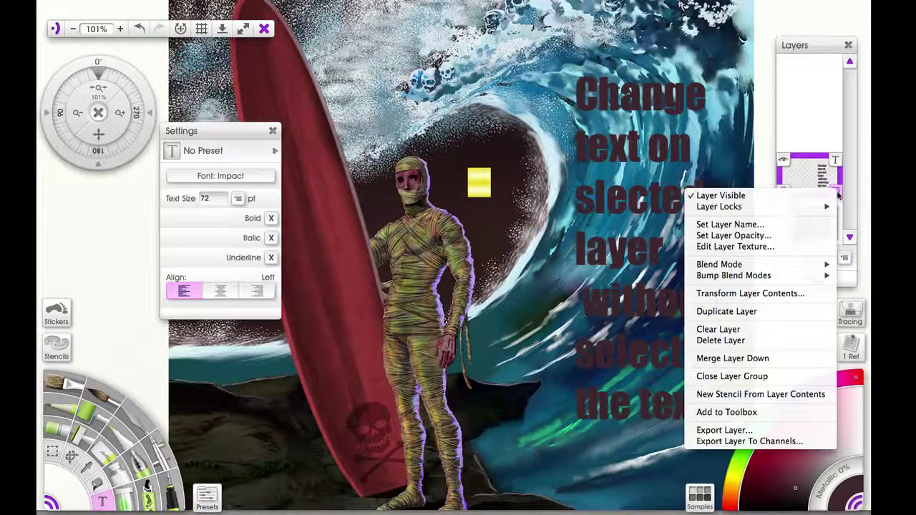
{"action": "left_click", "coordinate": [745, 313]}
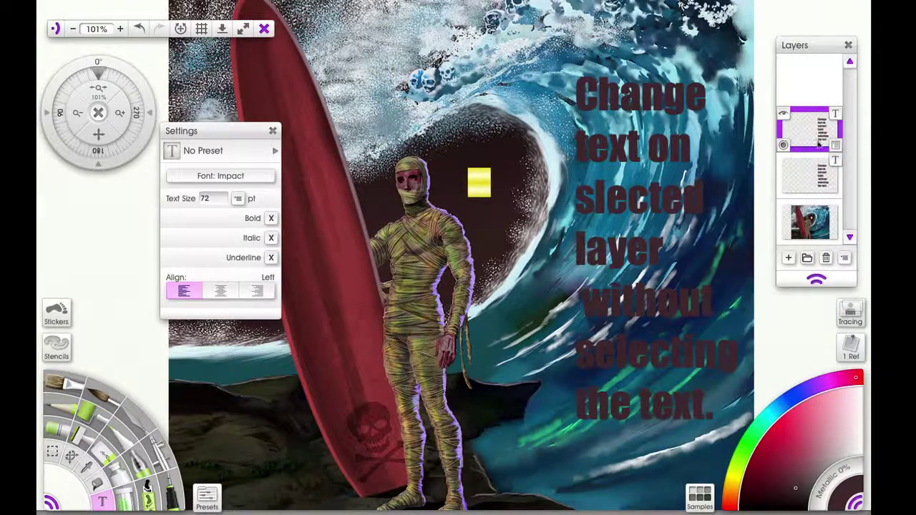
{"action": "left_click", "coordinate": [735, 478]}
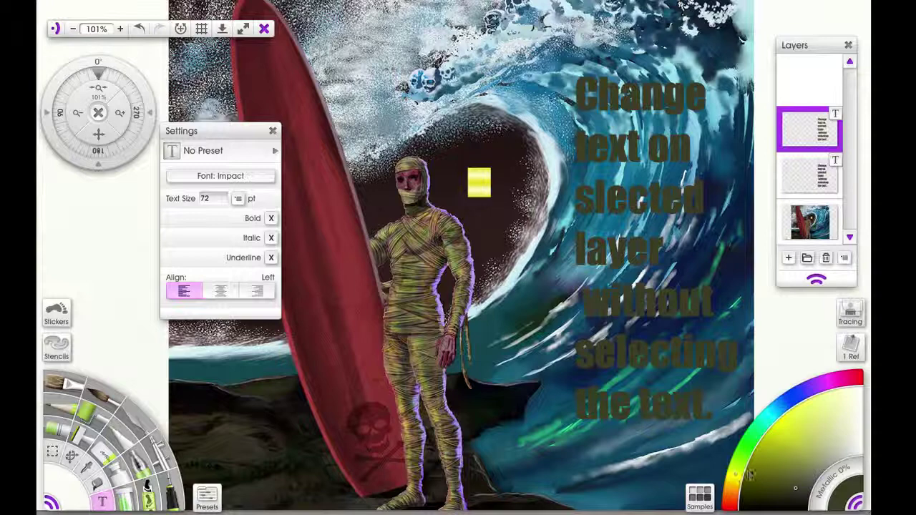
{"action": "left_click", "coordinate": [800, 439]}
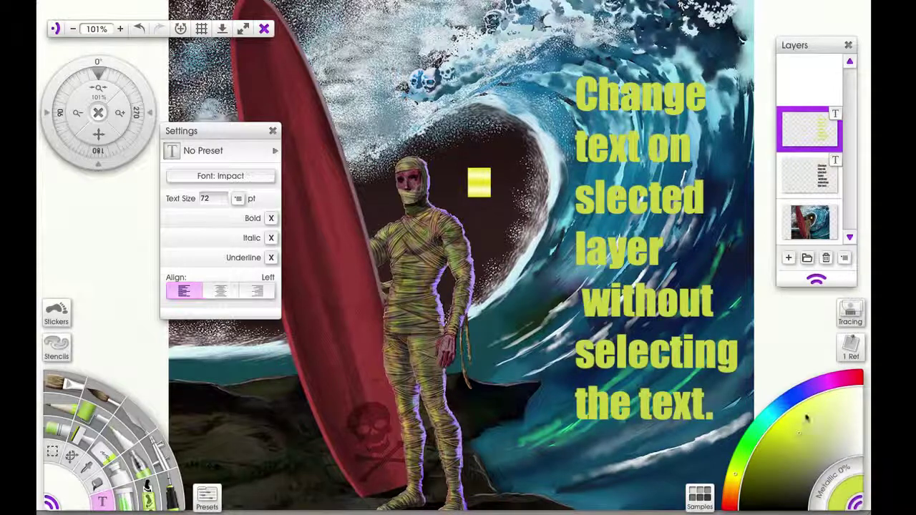
{"action": "left_click", "coordinate": [810, 415]}
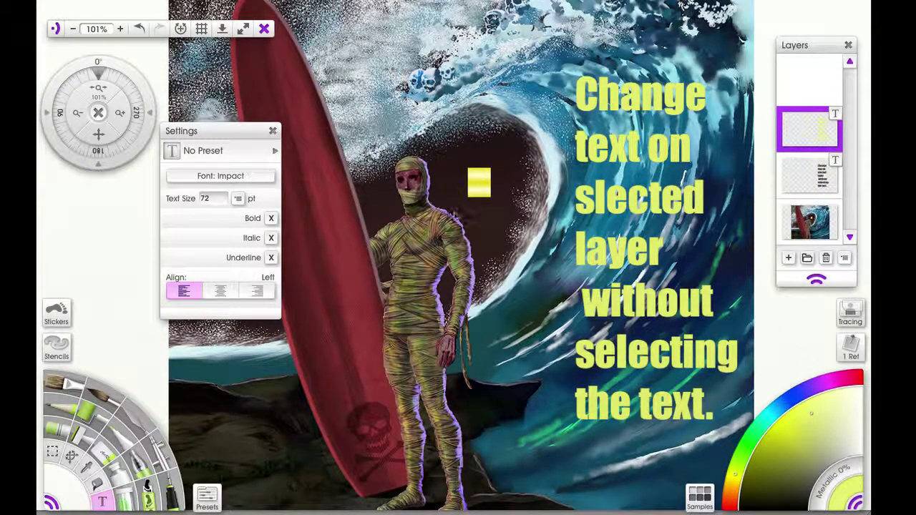
- Transform the yellow text layer, shifting it slightly up and left so the dark copy beneath forms a drop shadow
{"action": "key", "text": "v"}
{"action": "key", "text": "v"}
{"action": "left_click", "coordinate": [71, 456]}
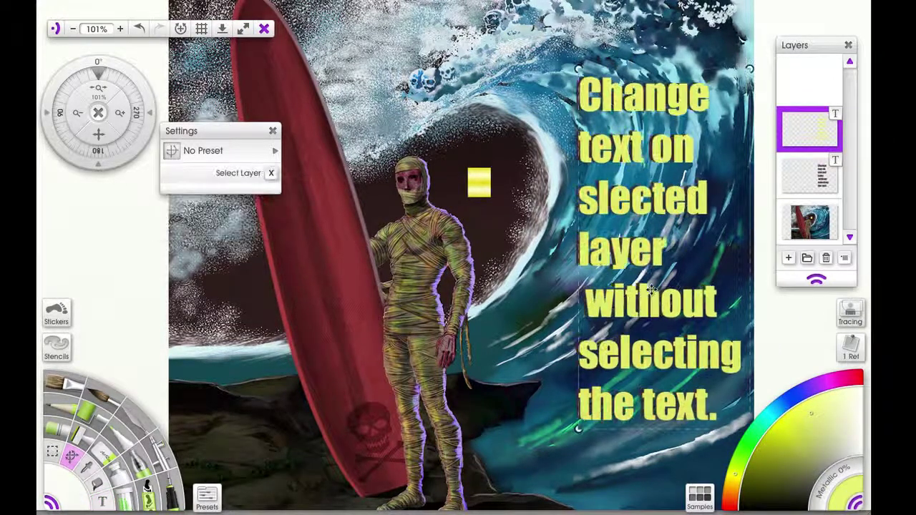
{"action": "key", "text": "Up"}
{"action": "key", "text": "Up"}
{"action": "key", "text": "Up"}
{"action": "key", "text": "Up"}
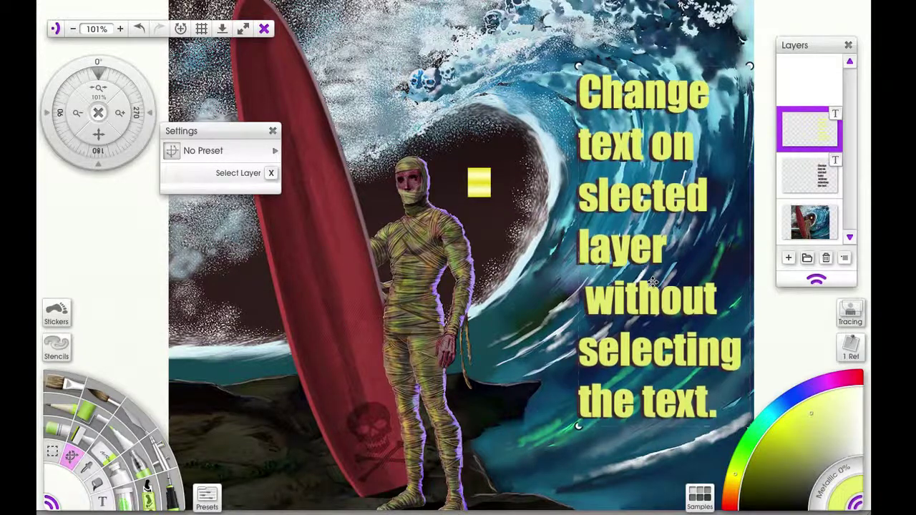
{"action": "key", "text": "Left"}
{"action": "key", "text": "Left"}
{"action": "key", "text": "Left"}
{"action": "key", "text": "Left"}
{"action": "key", "text": "Left"}
{"action": "key", "text": "Left"}
{"action": "key", "text": "Left"}
{"action": "key", "text": "Left"}
{"action": "key", "text": "Left"}
{"action": "key", "text": "Left"}
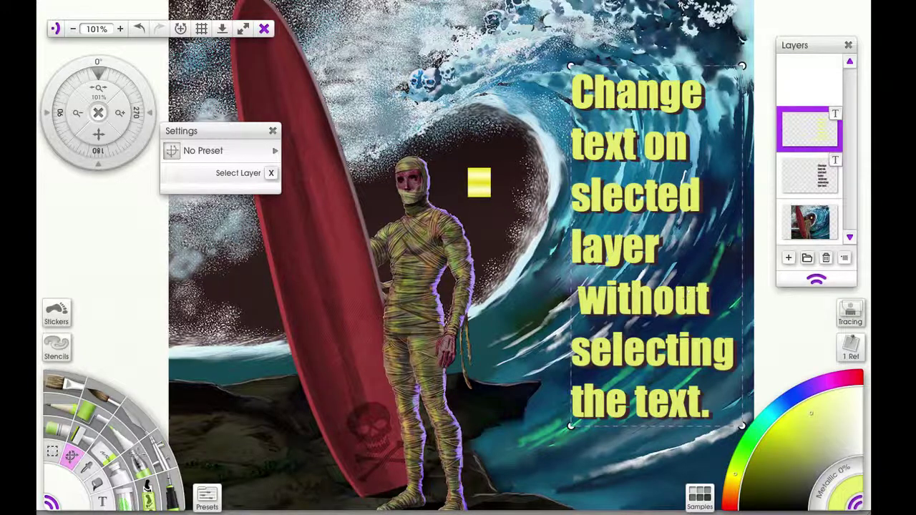
- Set only the word "text" on the second line of the yellow copy to the JackArmstrong font, and deselect it
{"action": "left_click", "coordinate": [103, 501]}
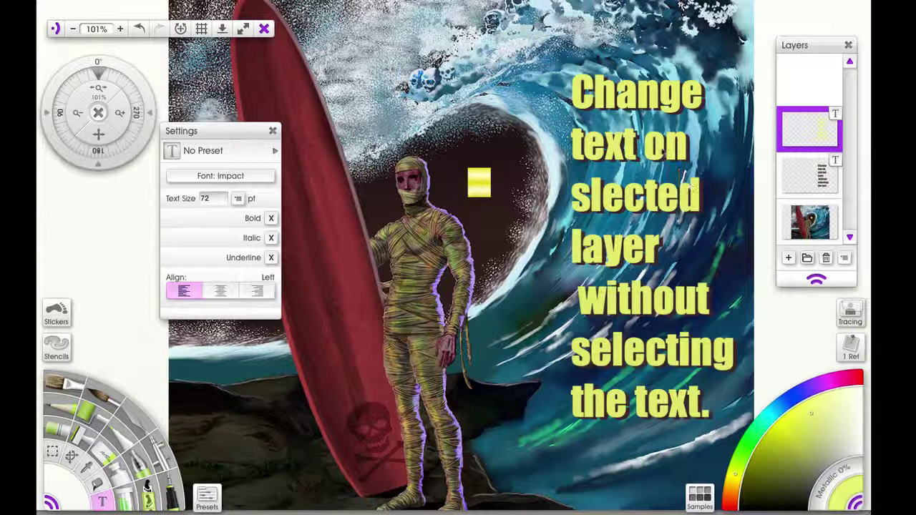
{"action": "left_click", "coordinate": [638, 143]}
{"action": "left_click_drag", "start_coordinate": [638, 143], "coordinate": [573, 148]}
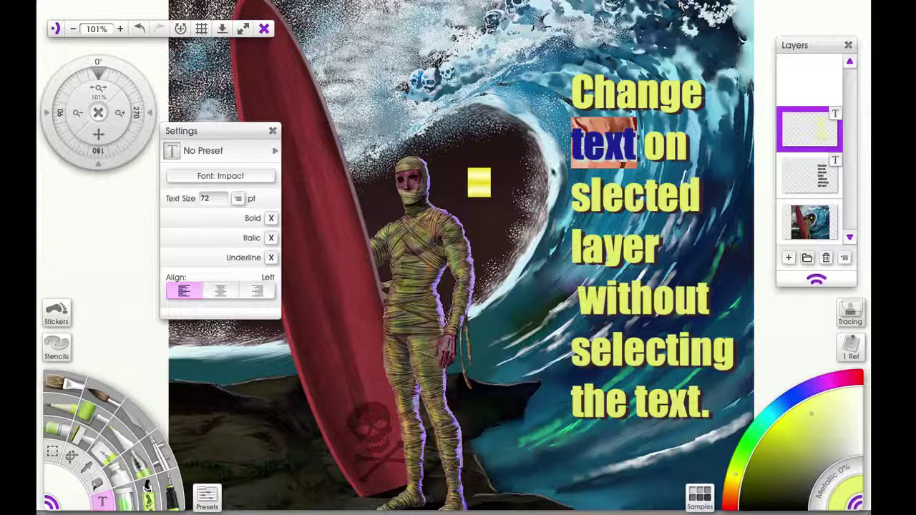
{"action": "left_click", "coordinate": [265, 179]}
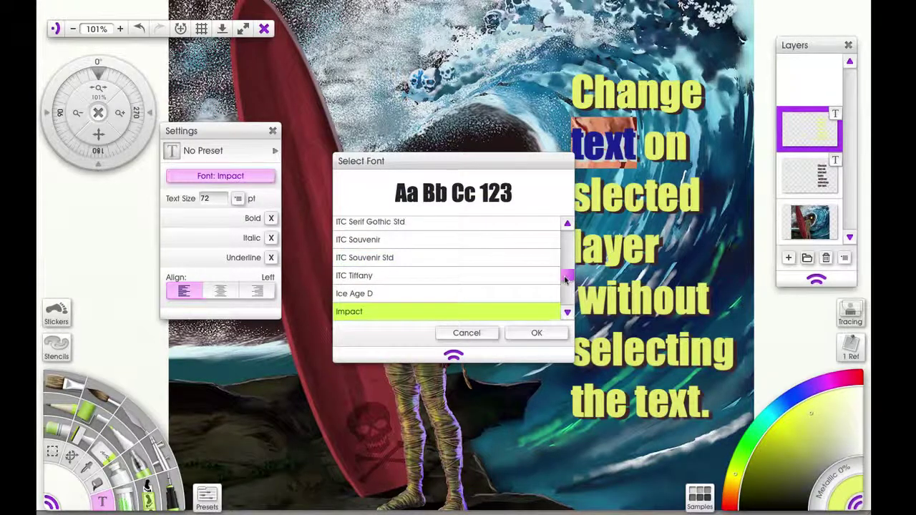
{"action": "scroll", "coordinate": [569, 279], "scroll_direction": "down", "scroll_amount": 8}
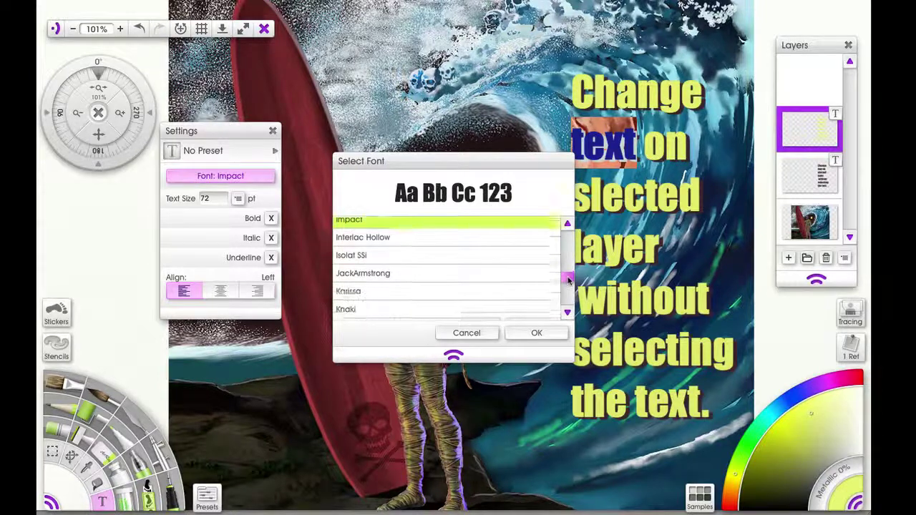
{"action": "scroll", "coordinate": [569, 280], "scroll_direction": "up", "scroll_amount": 3}
{"action": "left_click_drag", "start_coordinate": [569, 280], "coordinate": [568, 279]}
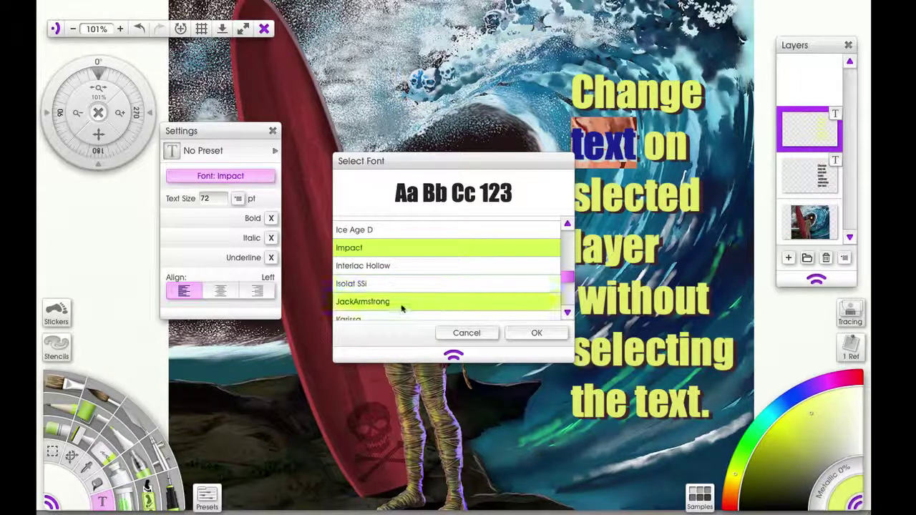
{"action": "left_click", "coordinate": [402, 306]}
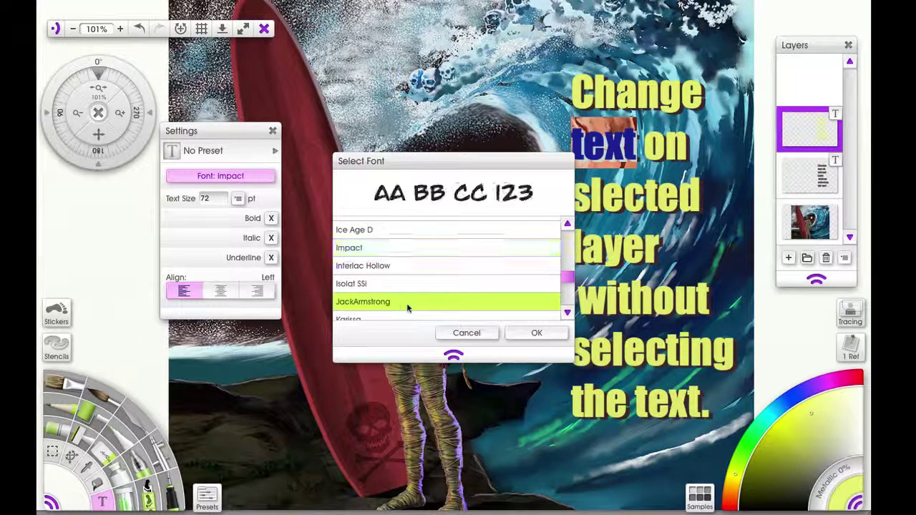
{"action": "left_click", "coordinate": [521, 333]}
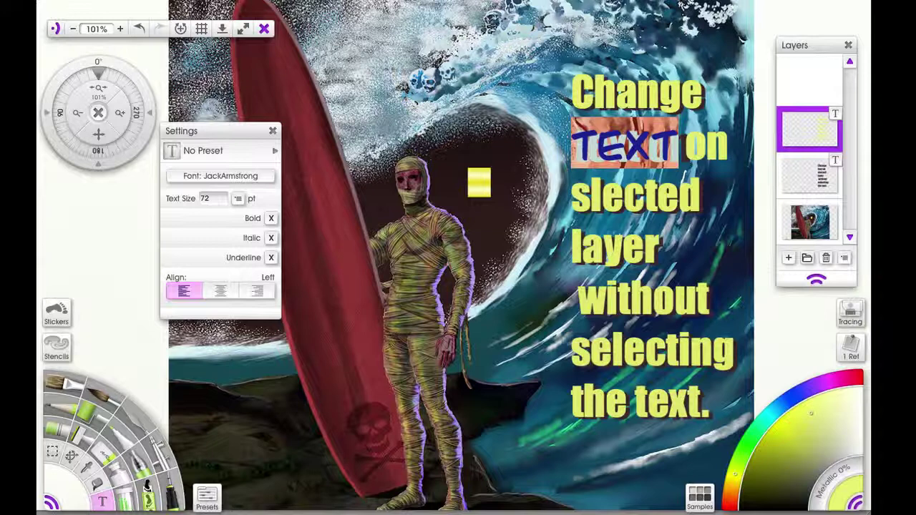
{"action": "left_click", "coordinate": [744, 204]}
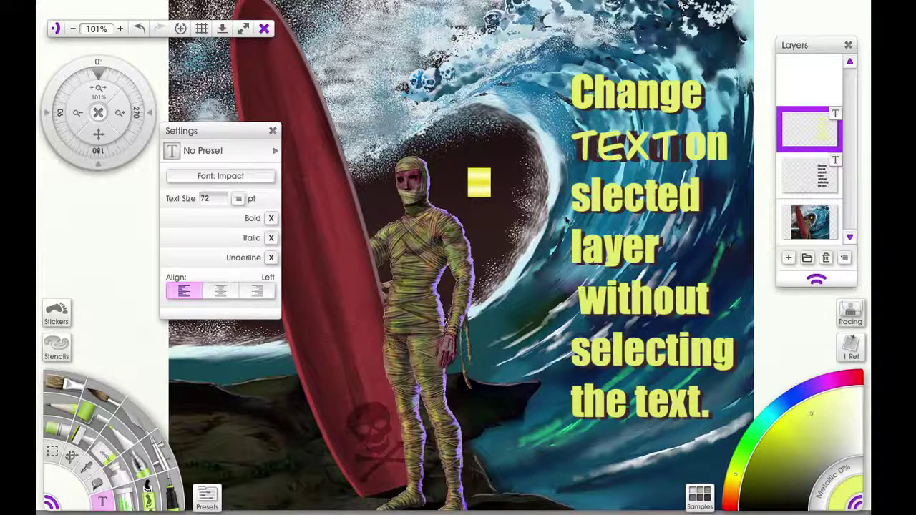